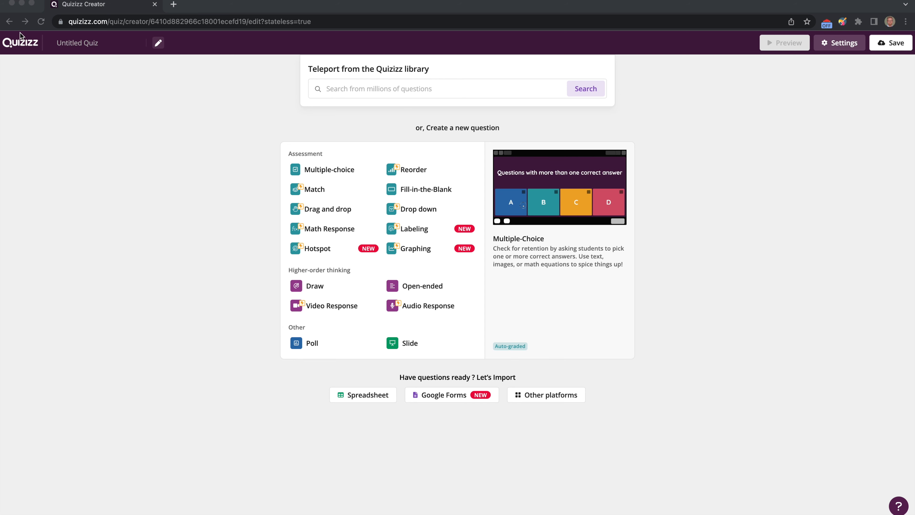
Open the camera label quiz from My Library
{"action": "left_click", "coordinate": [23, 47]}
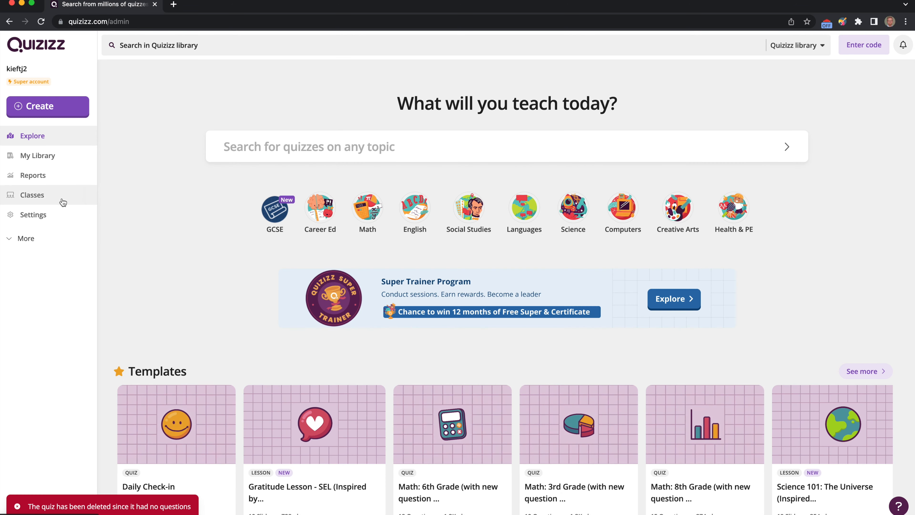
{"action": "left_click", "coordinate": [40, 158]}
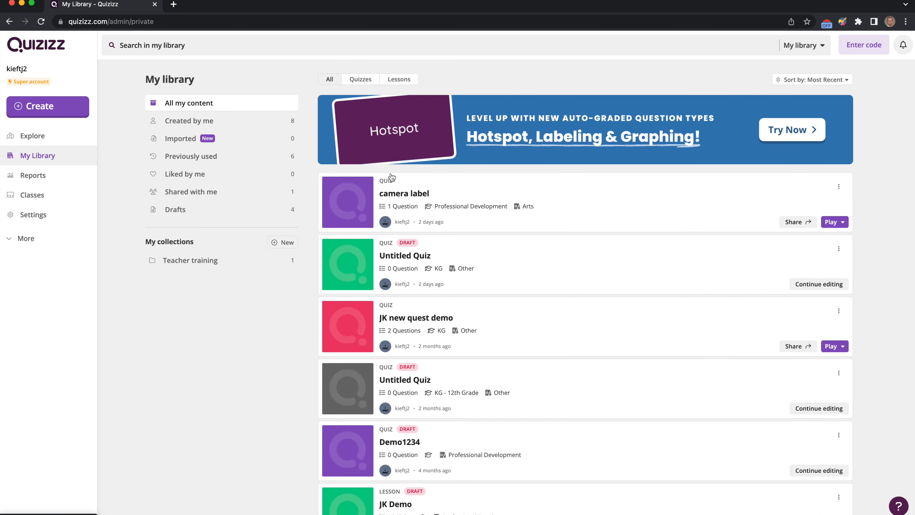
{"action": "left_click", "coordinate": [578, 209]}
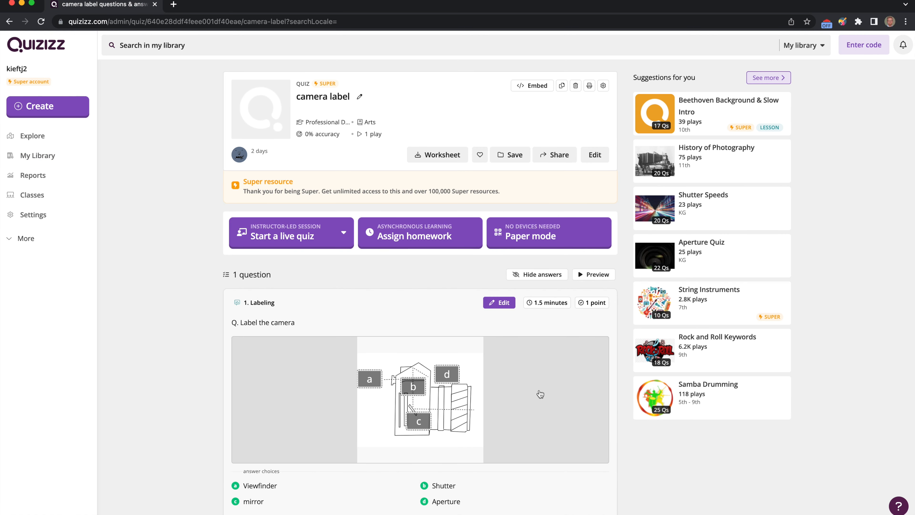
Review the quiz's existing labeling question and open the quiz for editing
{"action": "scroll", "coordinate": [539, 395], "scroll_direction": "down", "scroll_amount": 2}
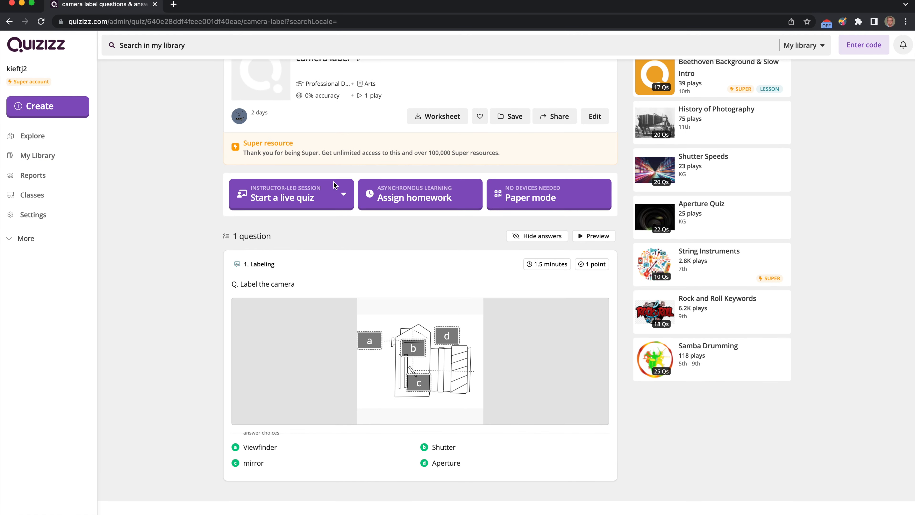
{"action": "scroll", "coordinate": [468, 390], "scroll_direction": "down", "scroll_amount": 1}
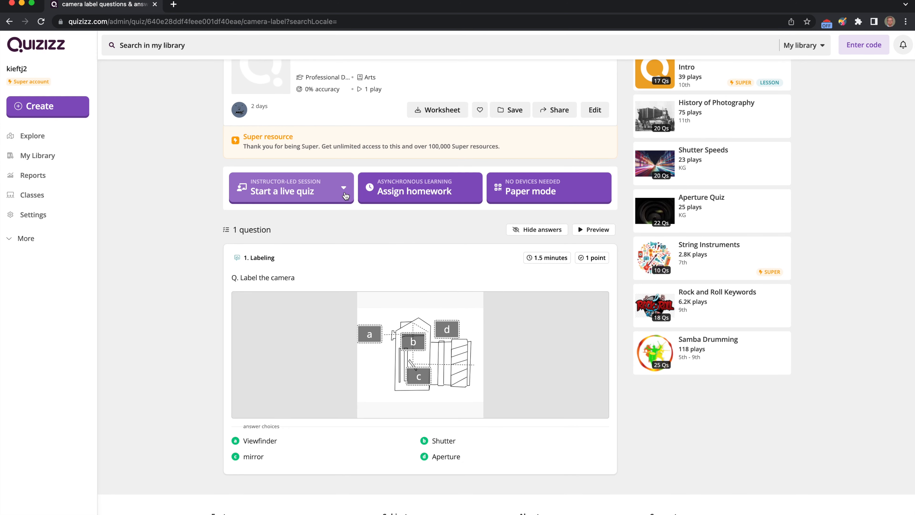
{"action": "scroll", "coordinate": [344, 195], "scroll_direction": "down", "scroll_amount": 1}
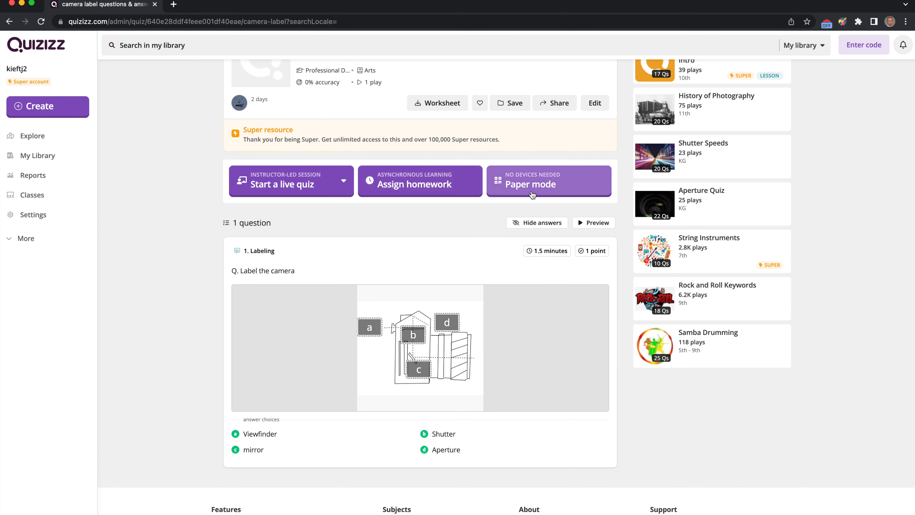
{"action": "scroll", "coordinate": [432, 245], "scroll_direction": "down", "scroll_amount": 5}
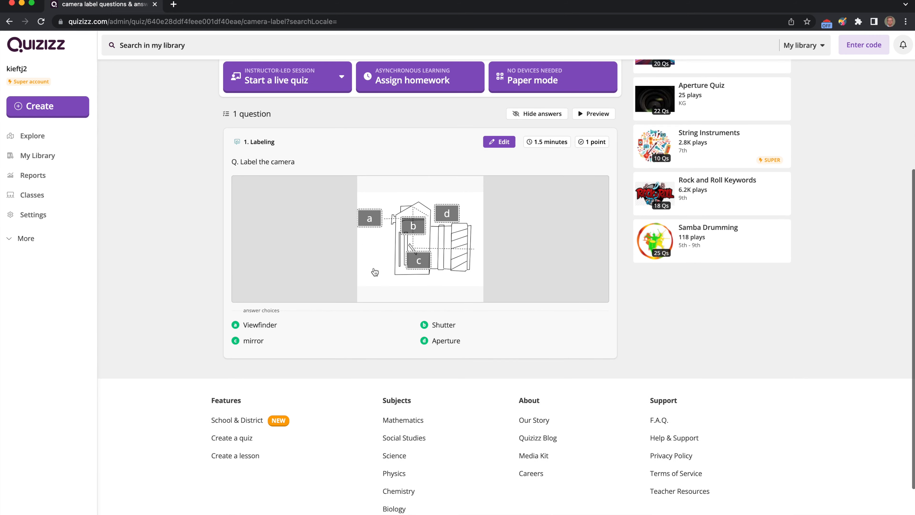
{"action": "scroll", "coordinate": [374, 270], "scroll_direction": "up", "scroll_amount": 3}
{"action": "scroll", "coordinate": [473, 187], "scroll_direction": "up", "scroll_amount": 3}
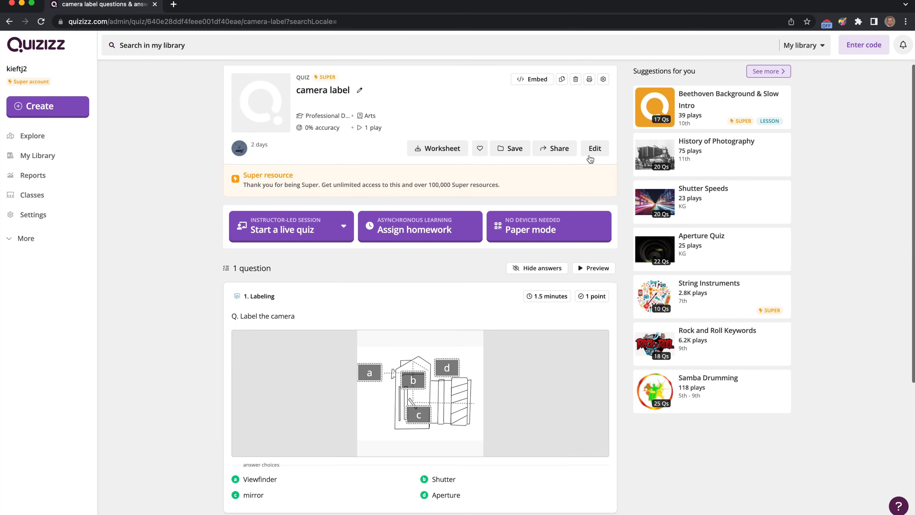
{"action": "left_click", "coordinate": [595, 149]}
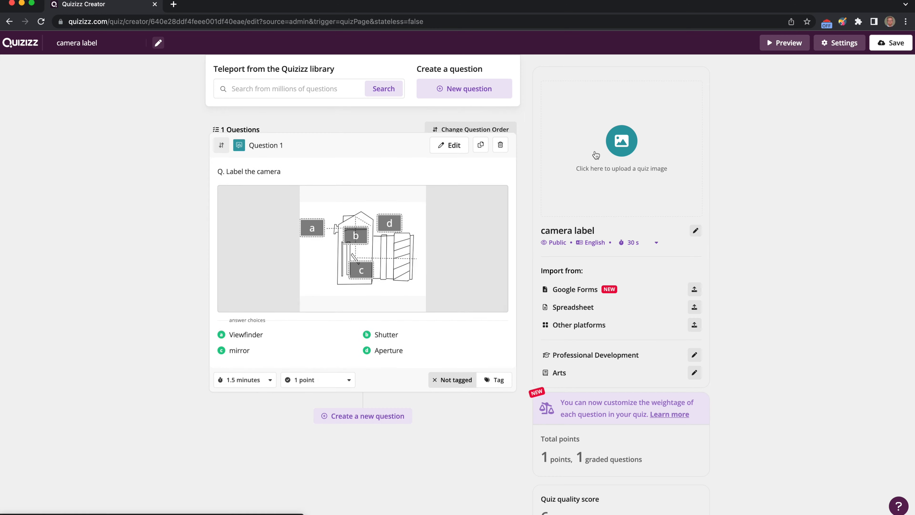
Create a new question of the Labeling type
{"action": "scroll", "coordinate": [368, 430], "scroll_direction": "down", "scroll_amount": 1}
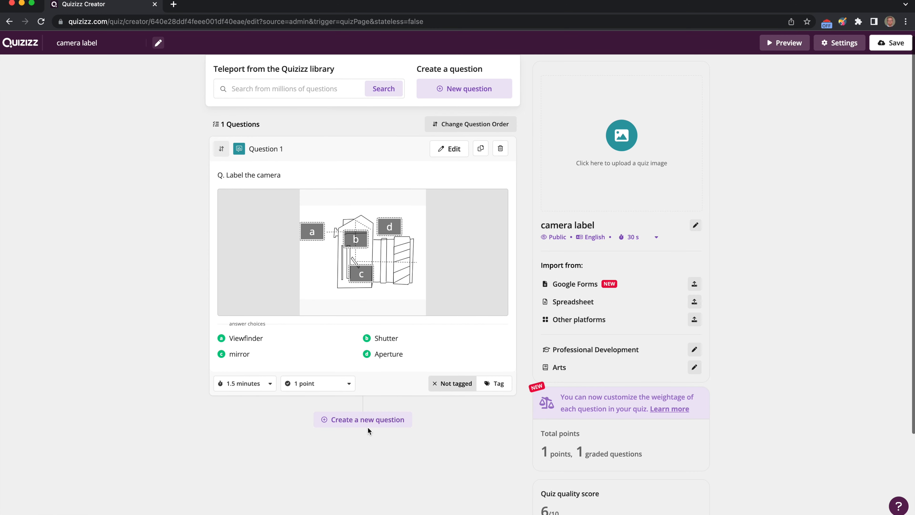
{"action": "left_click", "coordinate": [368, 425]}
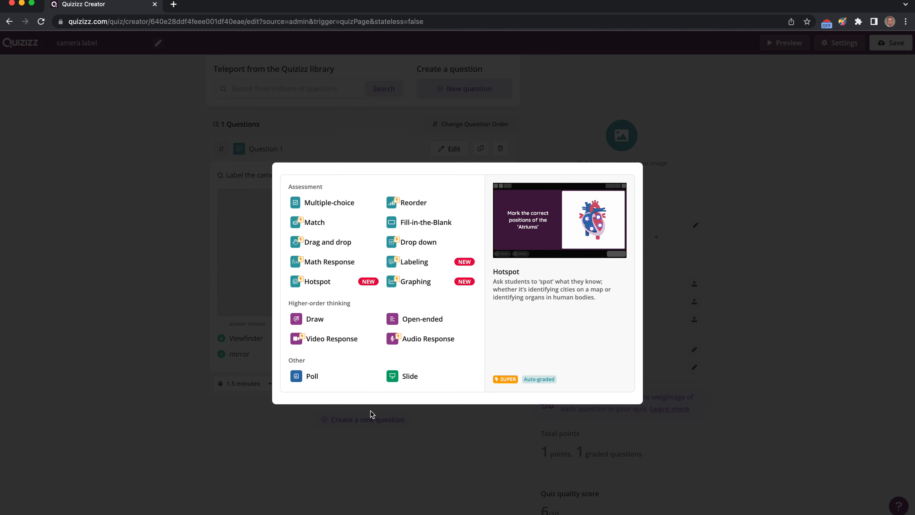
{"action": "left_click", "coordinate": [412, 262]}
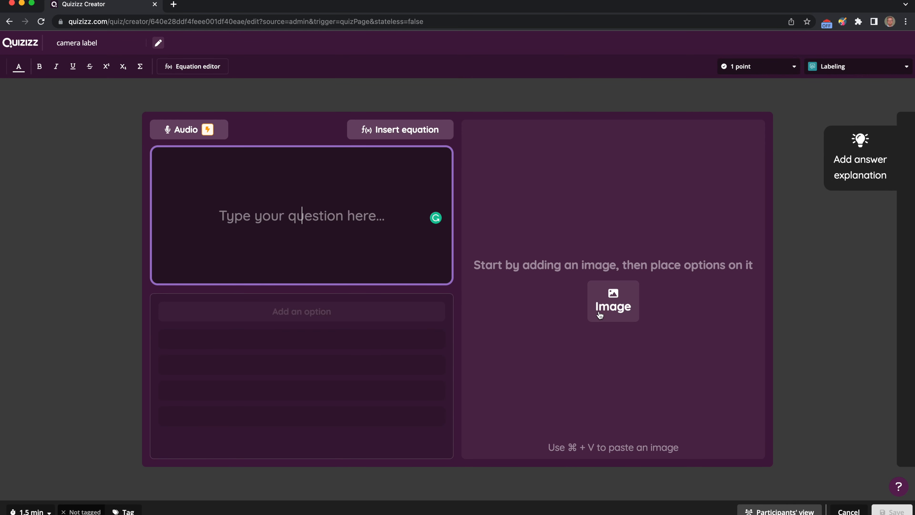
Open the image upload file picker and preview the screenshot images on the Desktop
{"action": "left_click", "coordinate": [617, 312]}
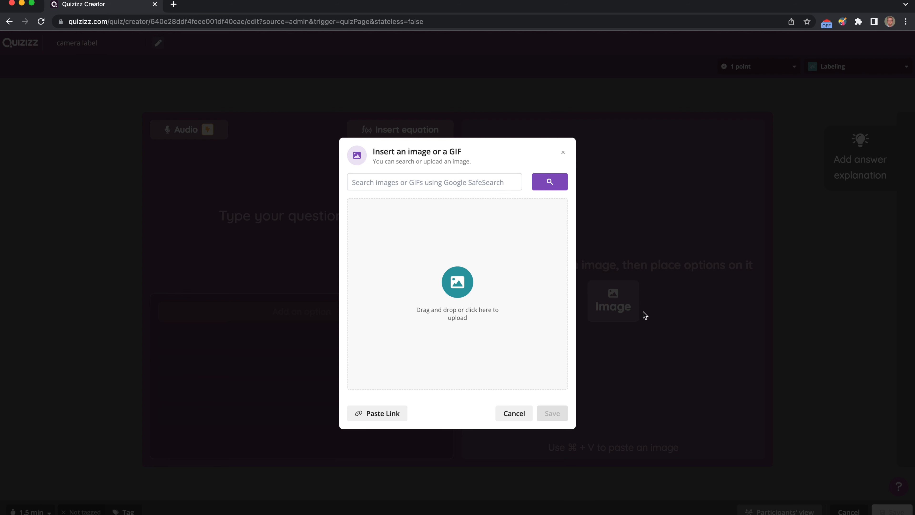
{"action": "left_click", "coordinate": [458, 287]}
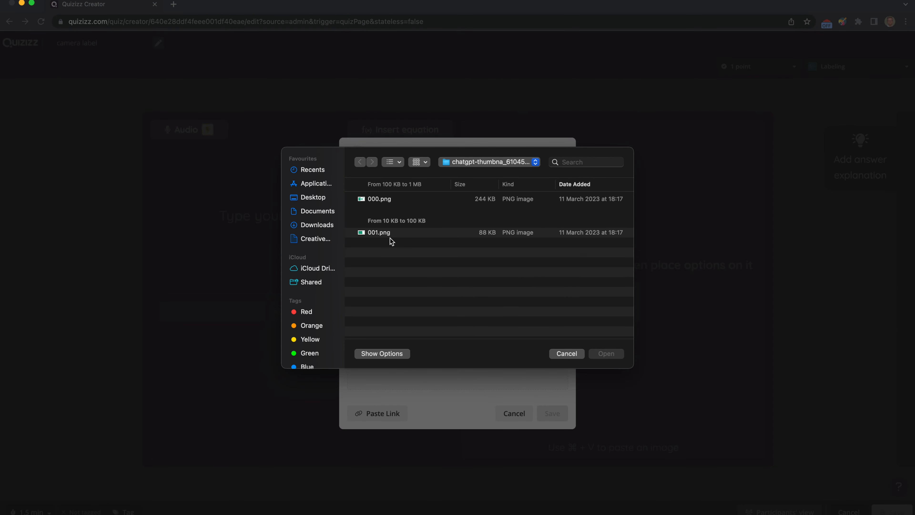
{"action": "left_click", "coordinate": [312, 199]}
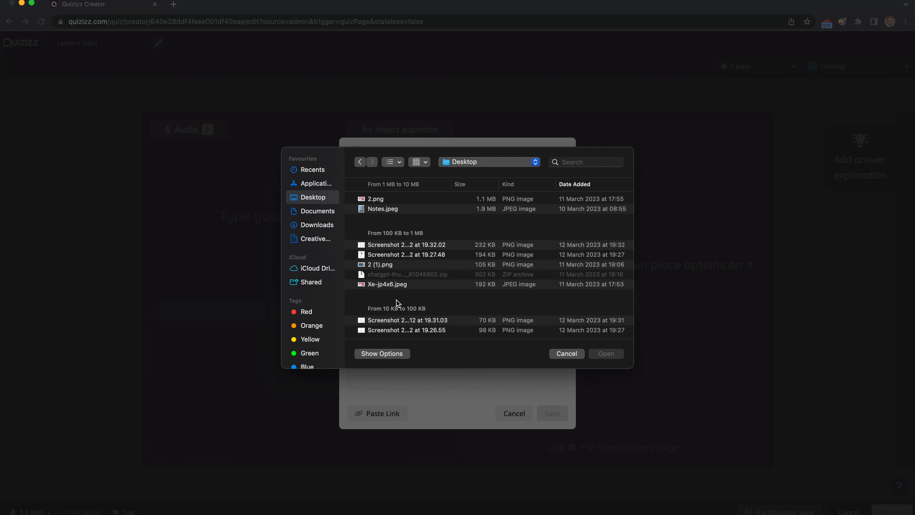
{"action": "scroll", "coordinate": [397, 314], "scroll_direction": "down", "scroll_amount": 1}
{"action": "left_click", "coordinate": [389, 315]}
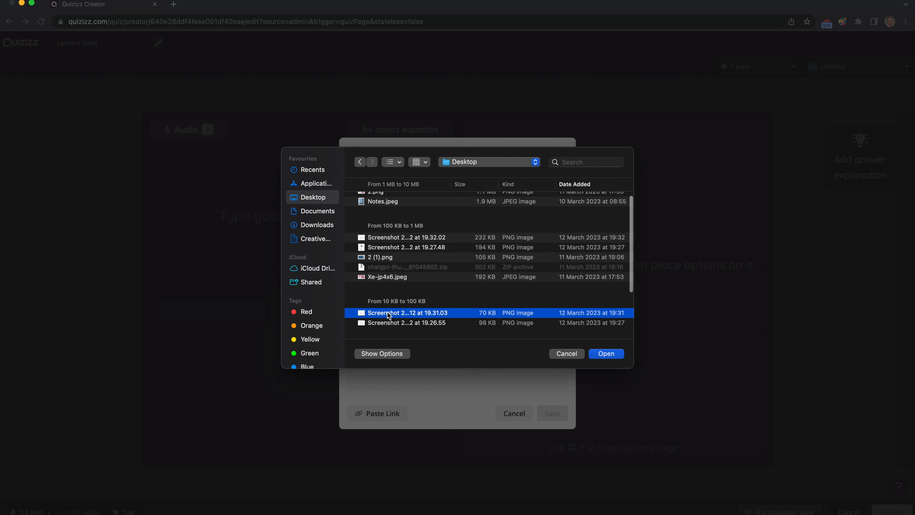
{"action": "key", "text": "space"}
{"action": "key", "text": "space"}
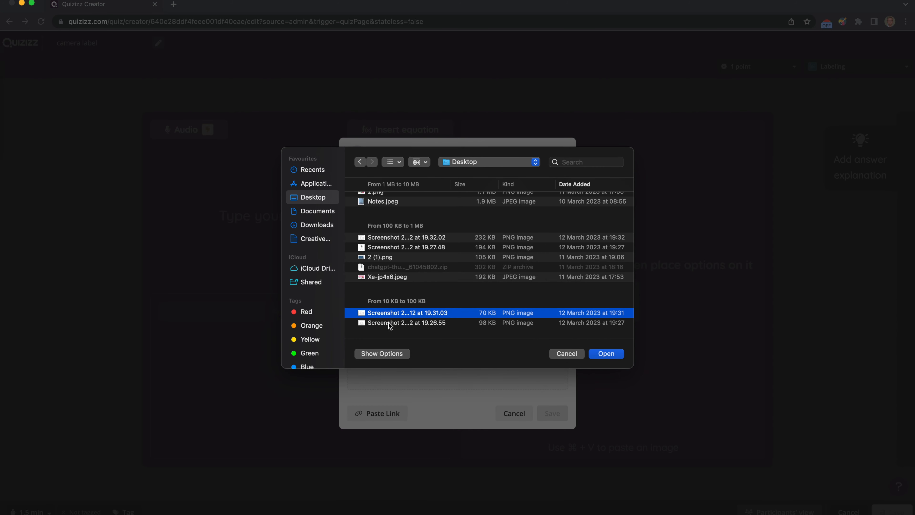
{"action": "key", "text": "Down"}
{"action": "key", "text": "Down"}
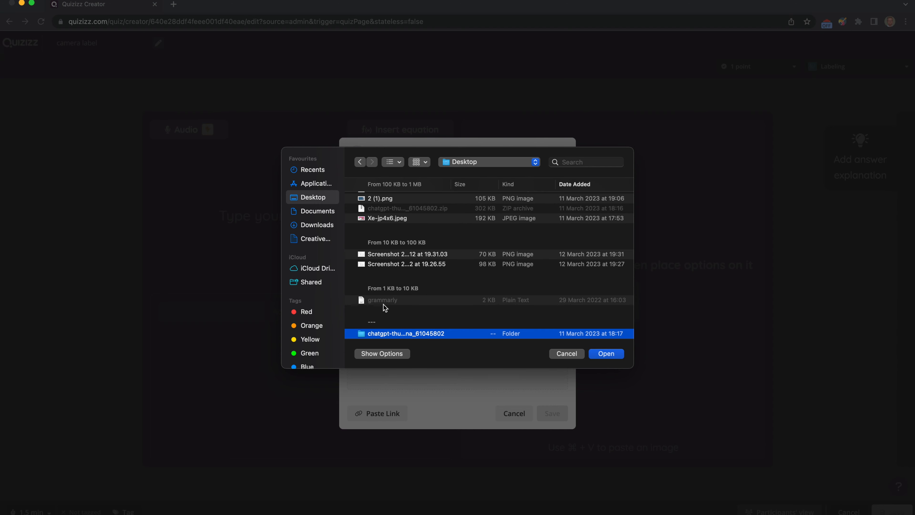
{"action": "left_click", "coordinate": [387, 265]}
{"action": "key", "text": "space"}
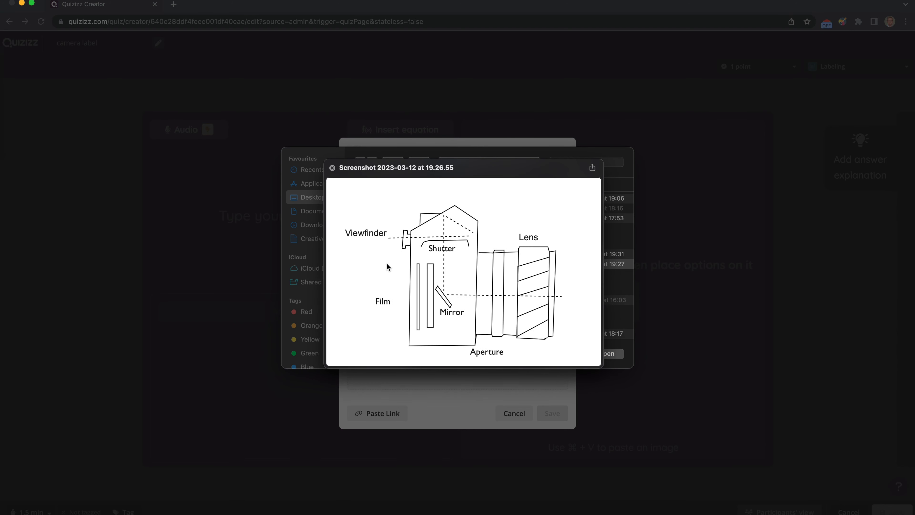
{"action": "key", "text": "space"}
{"action": "scroll", "coordinate": [407, 281], "scroll_direction": "down", "scroll_amount": 3}
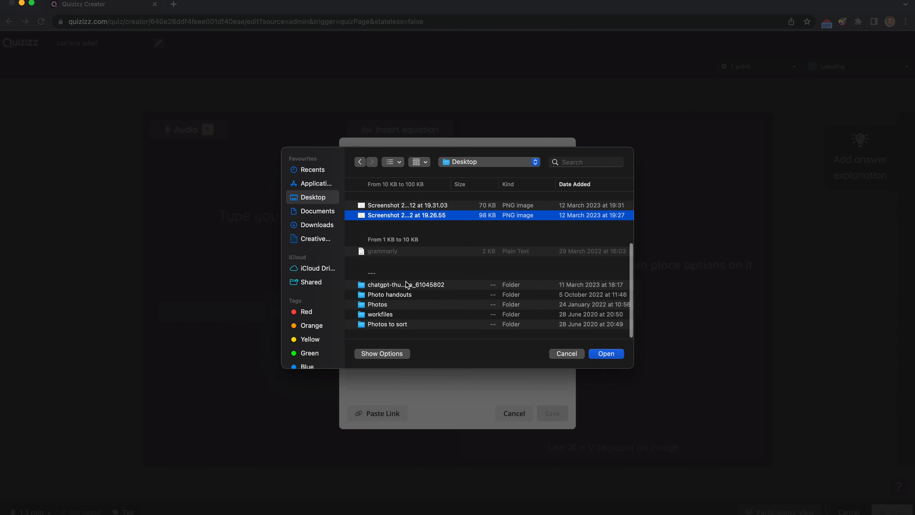
{"action": "scroll", "coordinate": [406, 282], "scroll_direction": "up", "scroll_amount": 5}
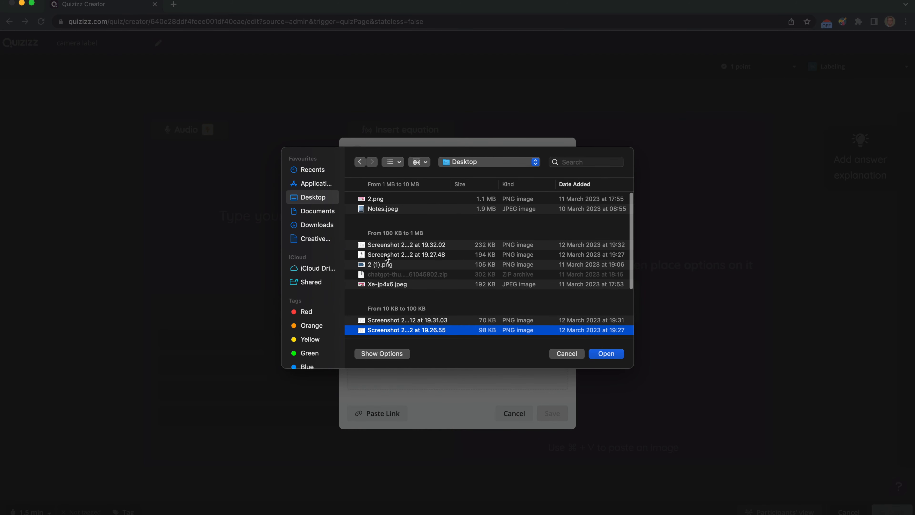
{"action": "left_click", "coordinate": [384, 255]}
{"action": "key", "text": "space"}
Upload the Desktop screenshot taken at 19.32.02 as the labeling image and save it
{"action": "key", "text": "space"}
{"action": "left_click", "coordinate": [381, 247]}
{"action": "key", "text": "space"}
{"action": "key", "text": "space"}
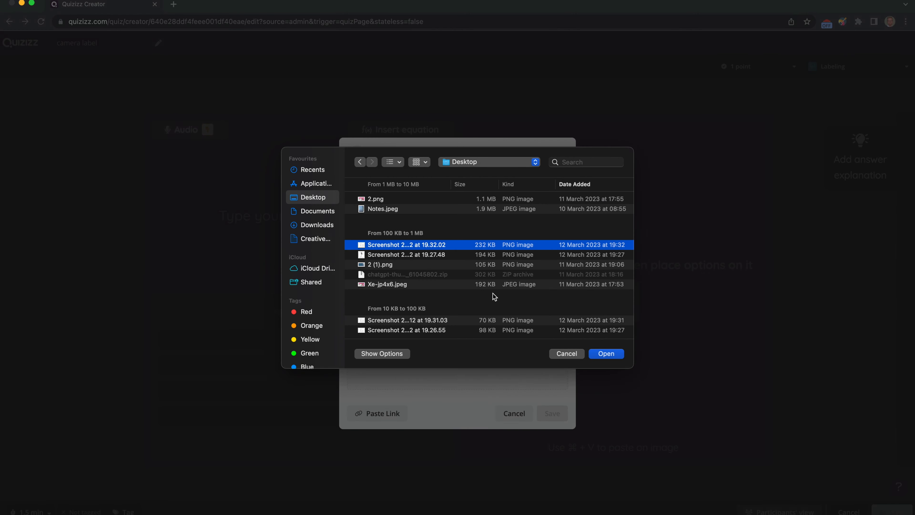
{"action": "left_click", "coordinate": [609, 353]}
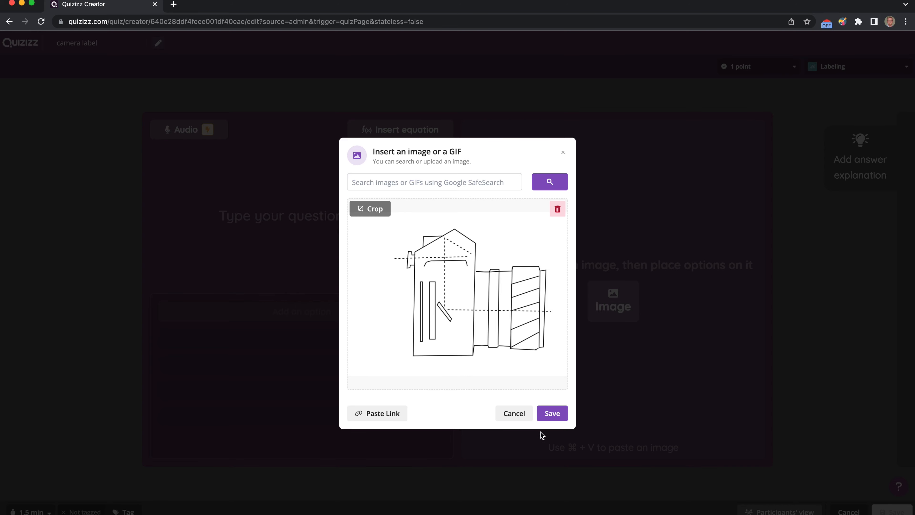
{"action": "left_click", "coordinate": [553, 414]}
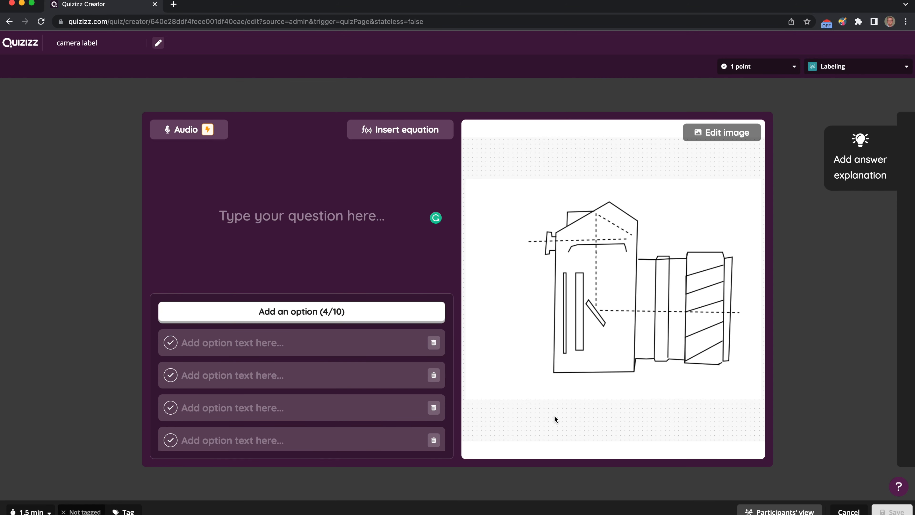
Enter the first two label options as Mirror and Shutter
{"action": "left_click", "coordinate": [193, 344]}
{"action": "type", "text": "Mirror"}
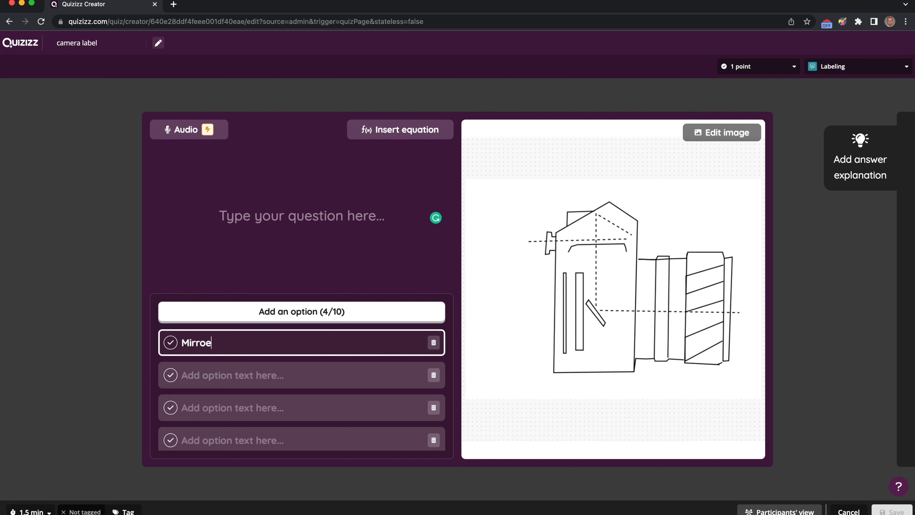
{"action": "left_click", "coordinate": [185, 376]}
{"action": "type", "text": "Sh"}
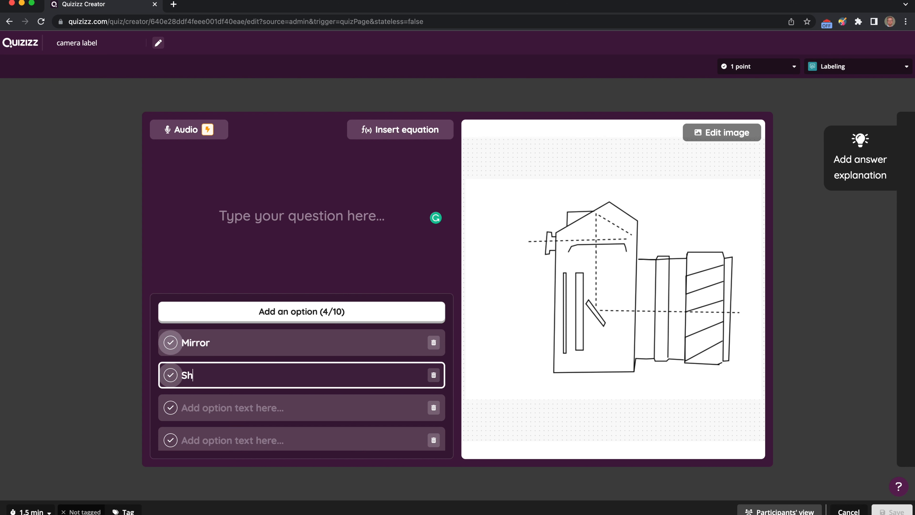
{"action": "type", "text": "utter"}
Enter the remaining label options as Apeture and viewfinder
{"action": "left_click", "coordinate": [185, 408]}
{"action": "type", "text": "Apet"}
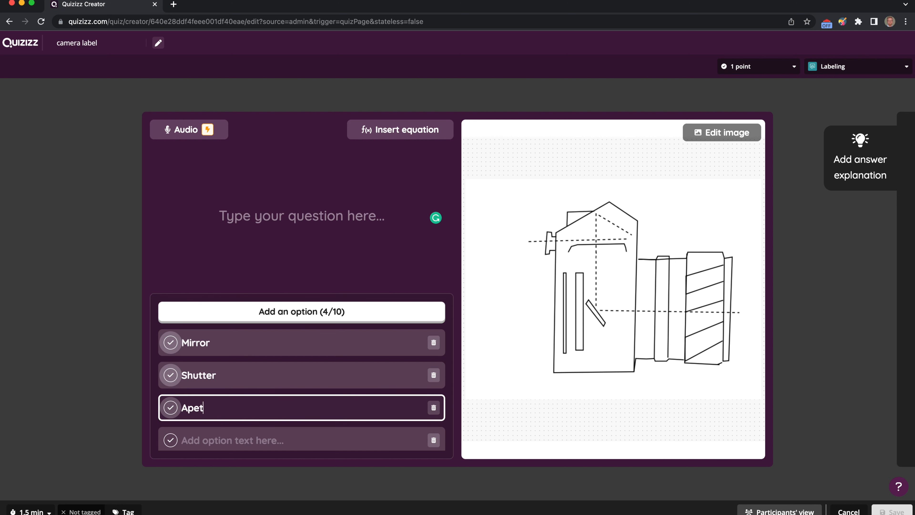
{"action": "type", "text": "ure"}
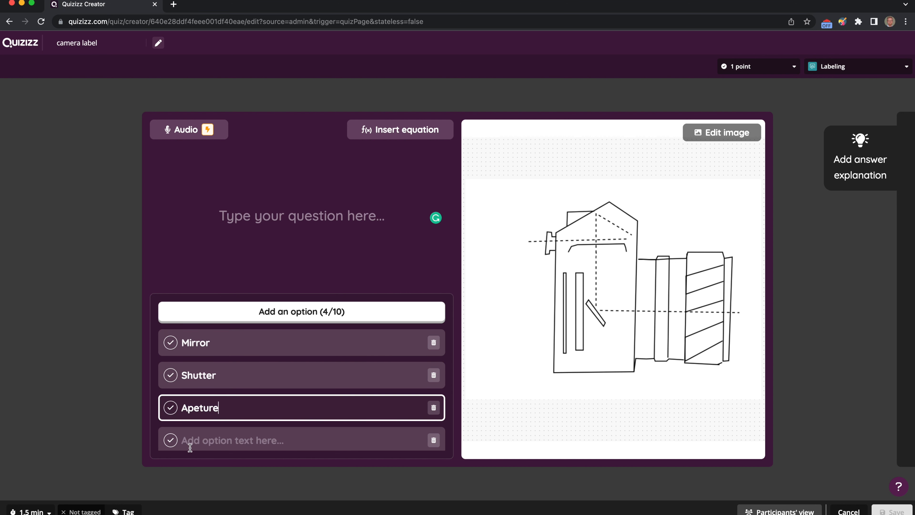
{"action": "left_click", "coordinate": [186, 441]}
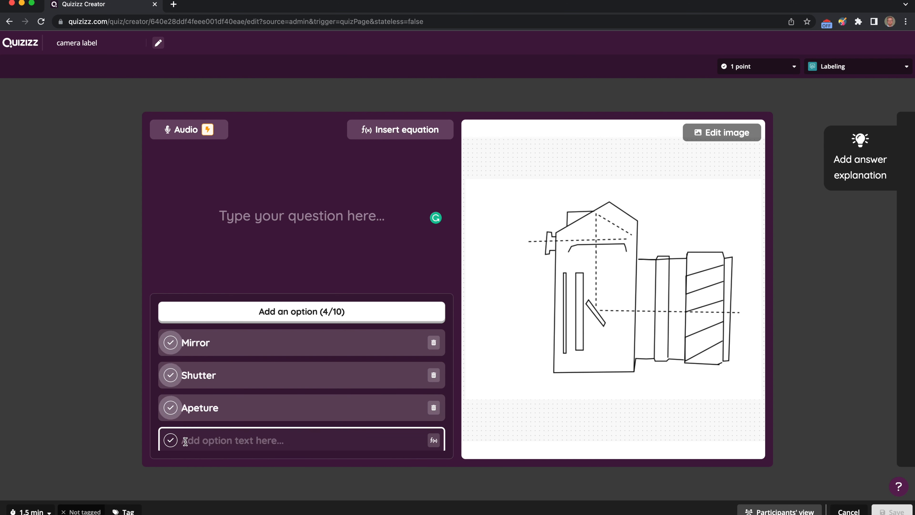
{"action": "type", "text": "v"}
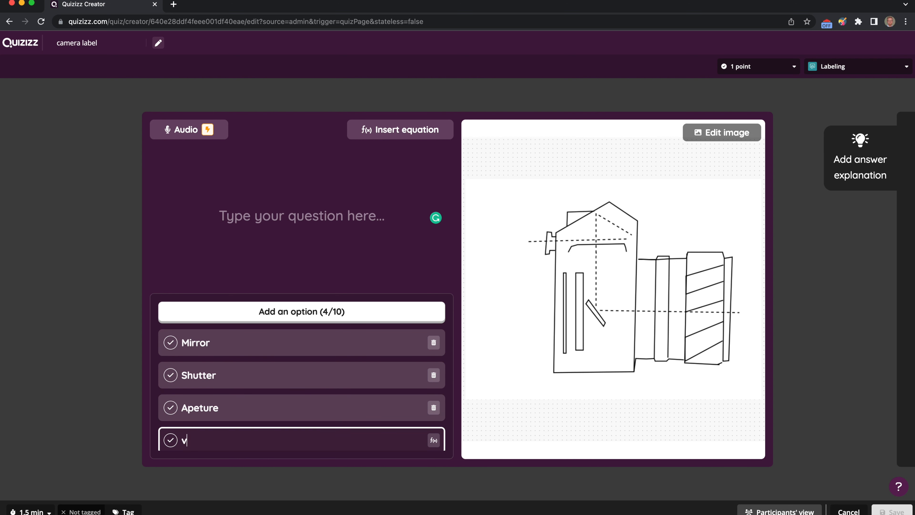
{"action": "type", "text": "iewfinder"}
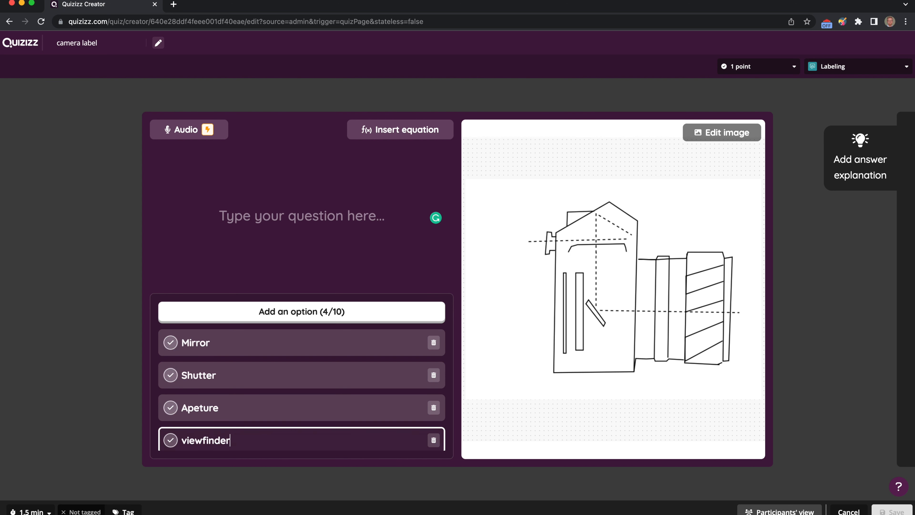
Enter the question text "Label the camera"
{"action": "left_click", "coordinate": [243, 279]}
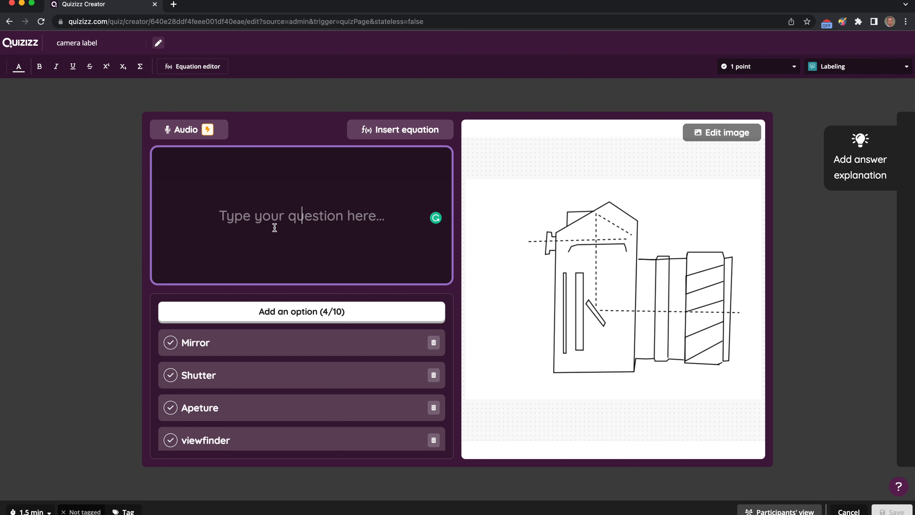
{"action": "type", "text": "Label "}
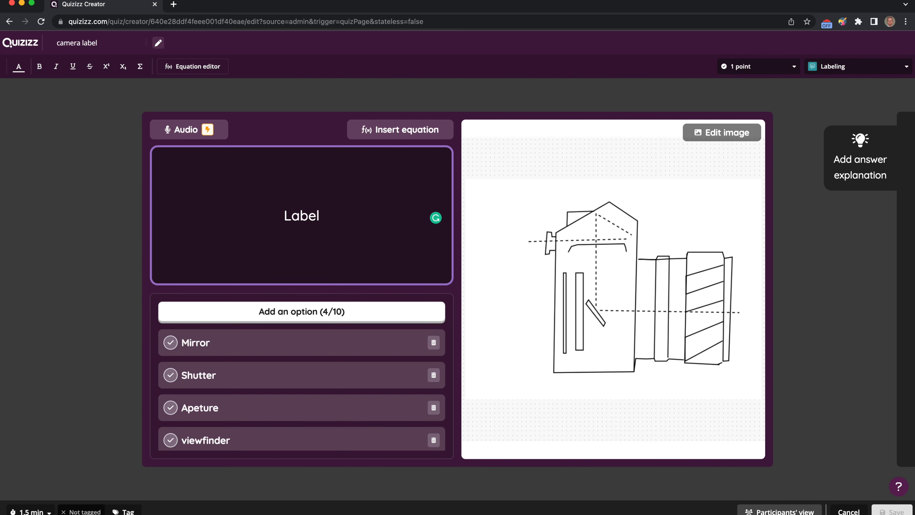
{"action": "type", "text": "the camers"}
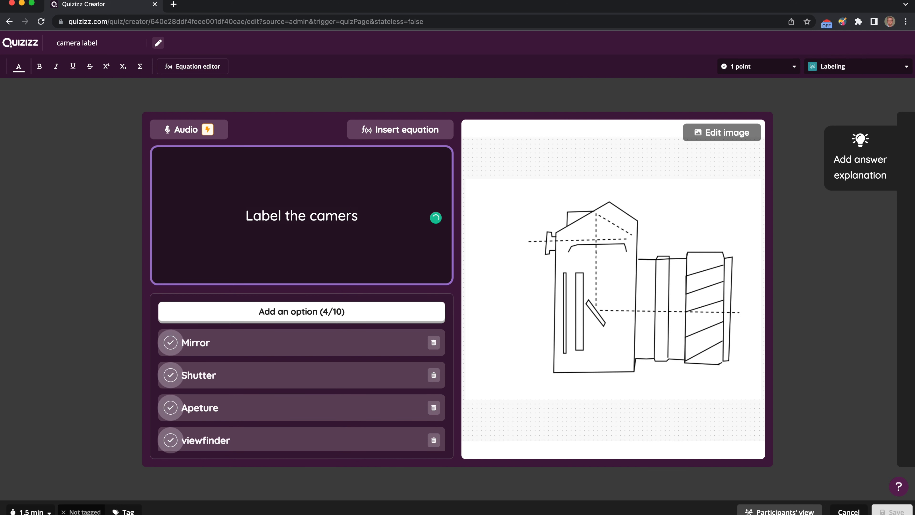
{"action": "key", "text": "BackSpace"}
{"action": "type", "text": "amera"}
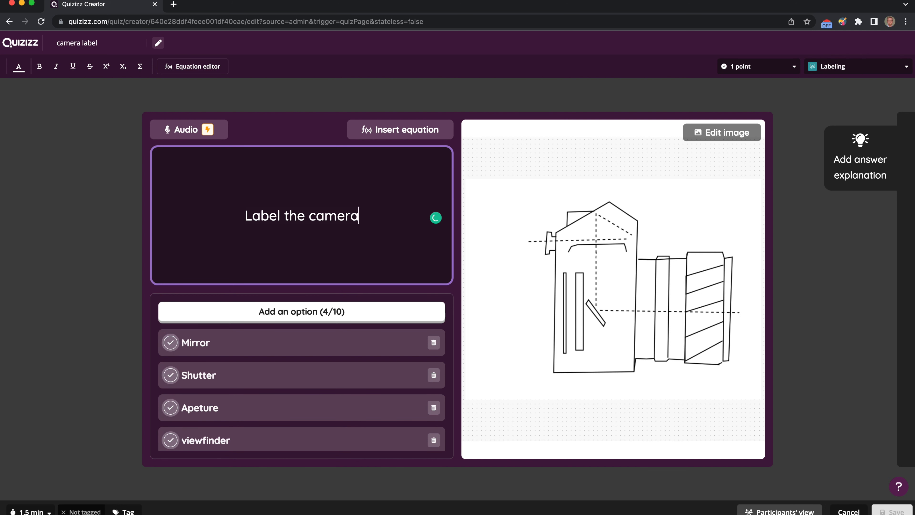
Mark Mirror and Shutter as labels and place them on the mirror and shutter areas of the camera diagram
{"action": "left_click", "coordinate": [284, 347]}
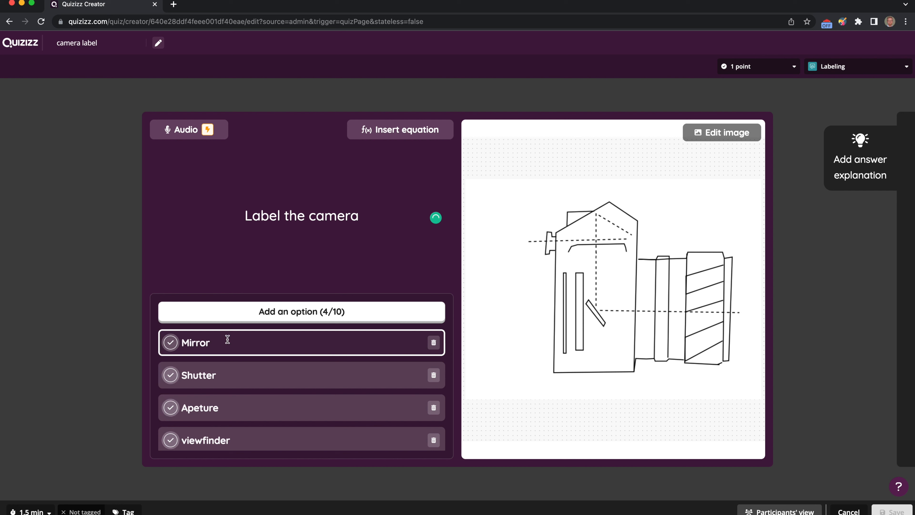
{"action": "left_click", "coordinate": [171, 343]}
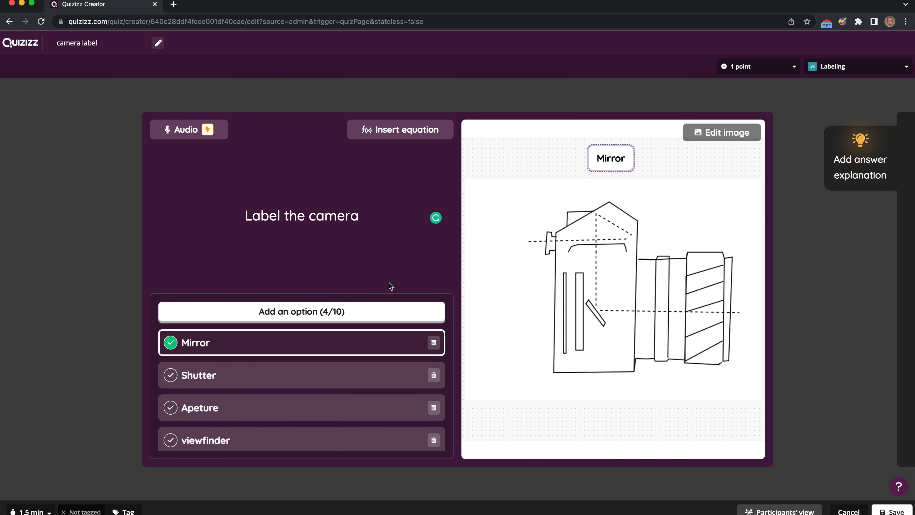
{"action": "mouse_move", "coordinate": [616, 157]}
{"action": "left_click_drag", "start_coordinate": [612, 148], "coordinate": [609, 334]}
{"action": "left_click", "coordinate": [170, 376]}
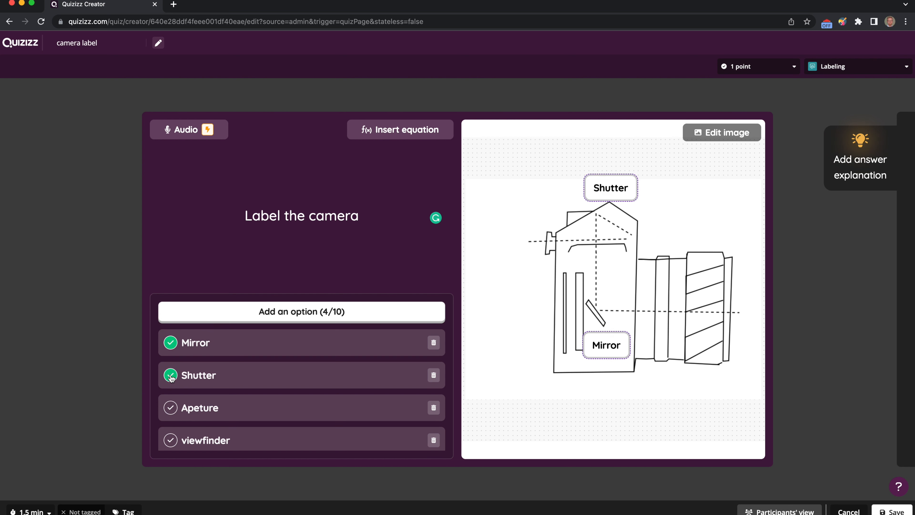
{"action": "left_click_drag", "start_coordinate": [618, 189], "coordinate": [603, 258]}
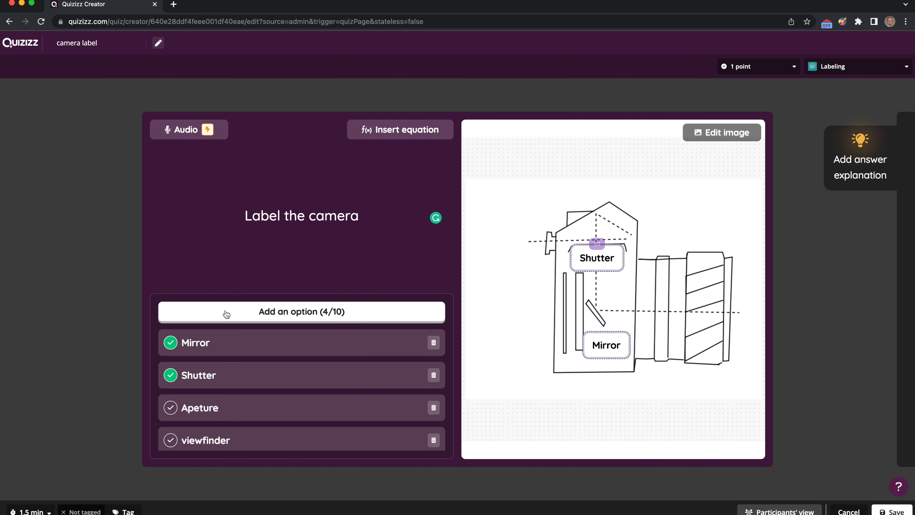
Mark Apeture and viewfinder as labels and place them below the lens and at the viewfinder of the diagram
{"action": "left_click", "coordinate": [171, 408]}
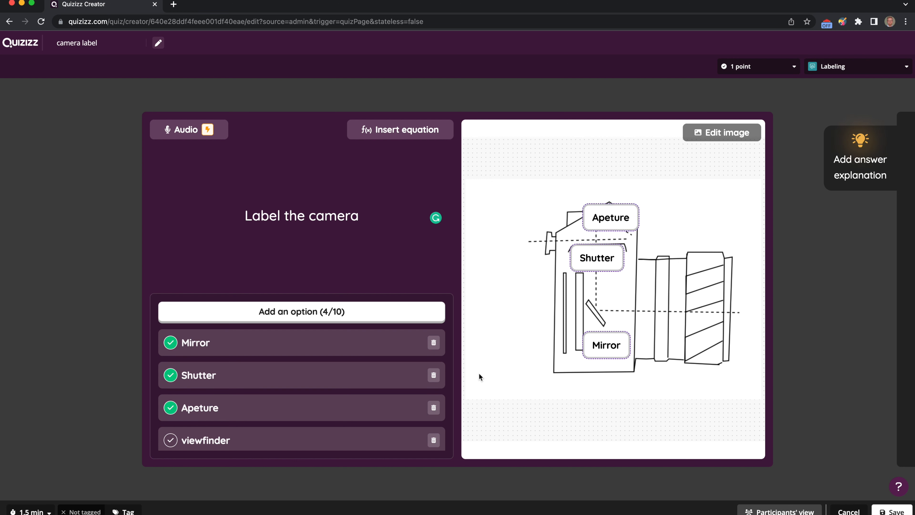
{"action": "left_click_drag", "start_coordinate": [613, 215], "coordinate": [673, 378]}
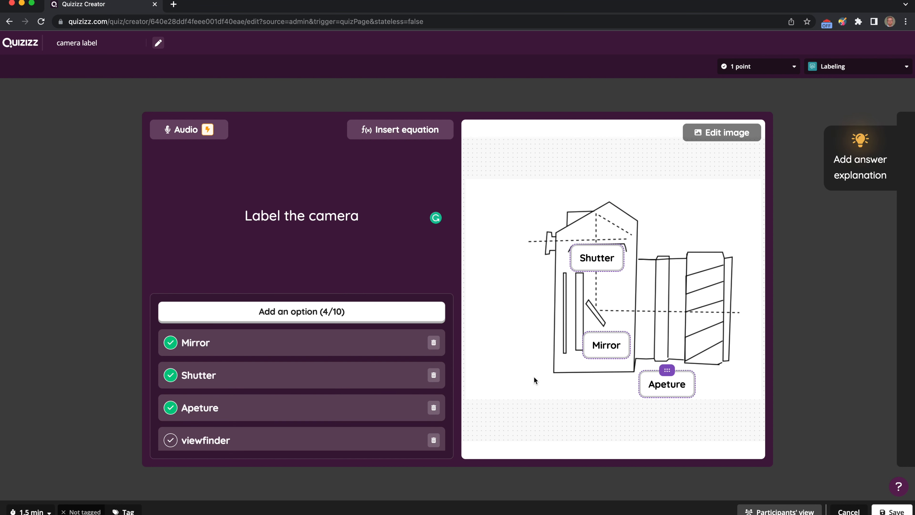
{"action": "left_click", "coordinate": [171, 440]}
{"action": "left_click_drag", "start_coordinate": [623, 256], "coordinate": [521, 242]}
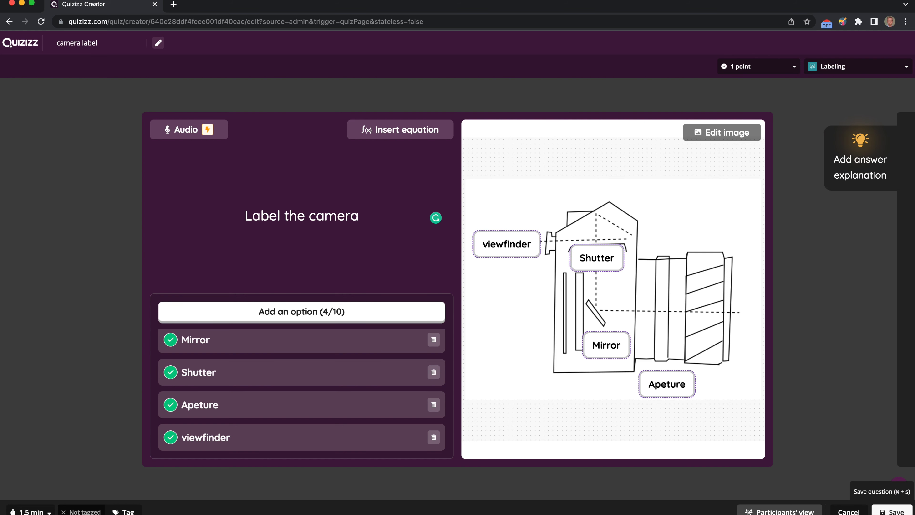
Preview the question in participants' view, trying to drag labels onto the targets, then close the preview
{"action": "left_click", "coordinate": [779, 511]}
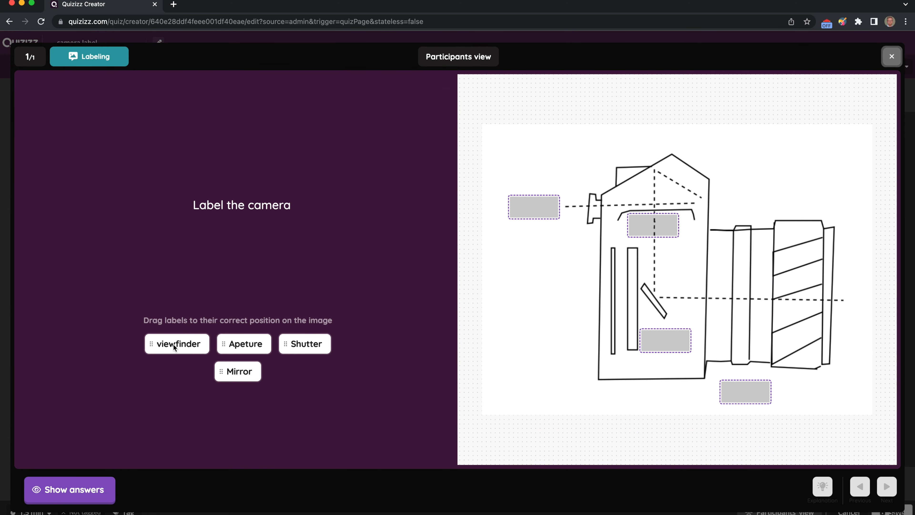
{"action": "left_click_drag", "start_coordinate": [153, 345], "coordinate": [521, 246]}
{"action": "left_click_drag", "start_coordinate": [151, 344], "coordinate": [625, 222]}
{"action": "left_click", "coordinate": [892, 58]}
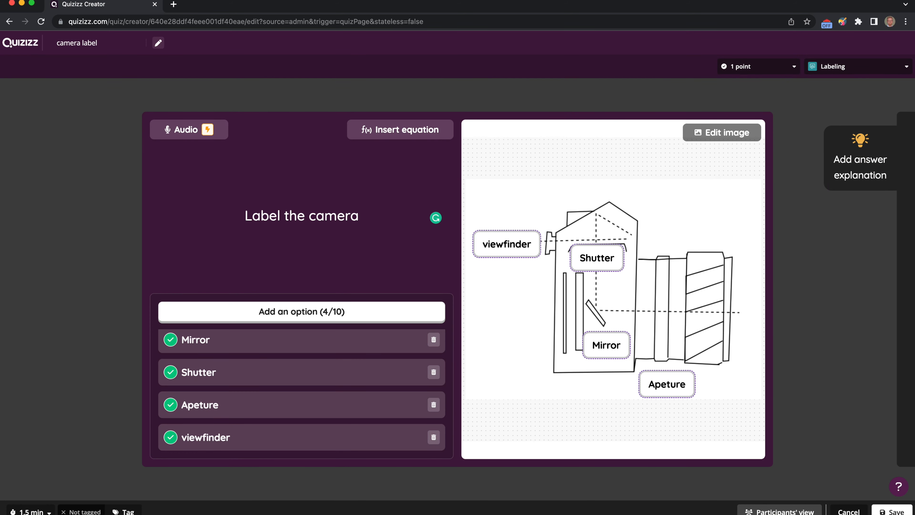
Save the labeling question and then save the whole quiz
{"action": "left_click", "coordinate": [892, 511]}
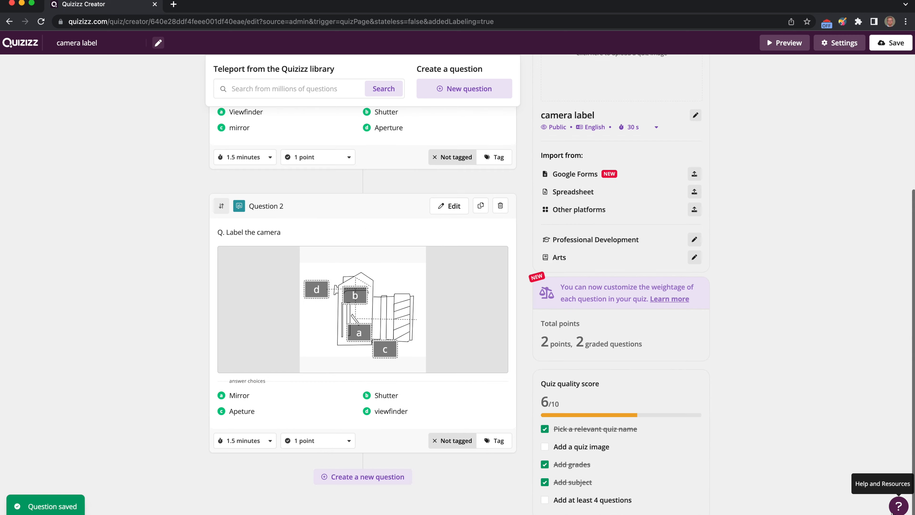
{"action": "scroll", "coordinate": [430, 149], "scroll_direction": "up", "scroll_amount": 6}
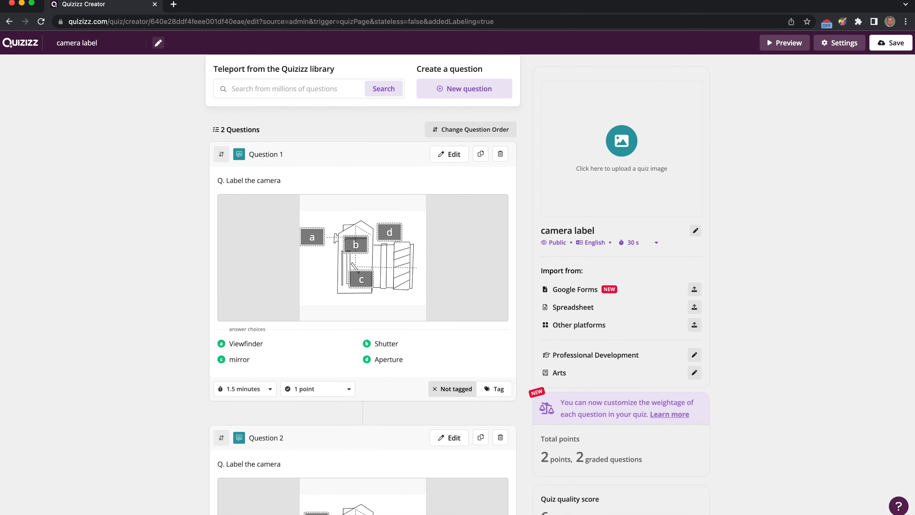
{"action": "left_click", "coordinate": [896, 44]}
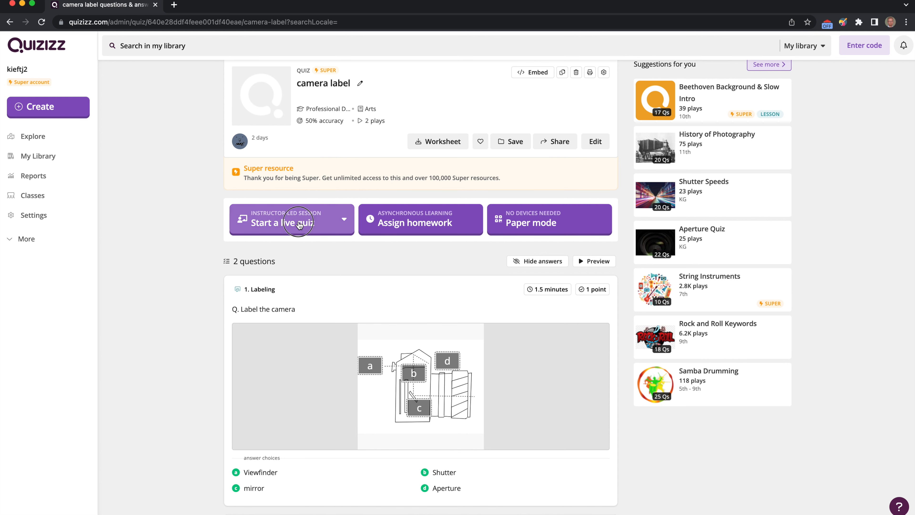
Start a live quiz session in Classic mode
{"action": "left_click", "coordinate": [299, 224]}
{"action": "left_click", "coordinate": [300, 254]}
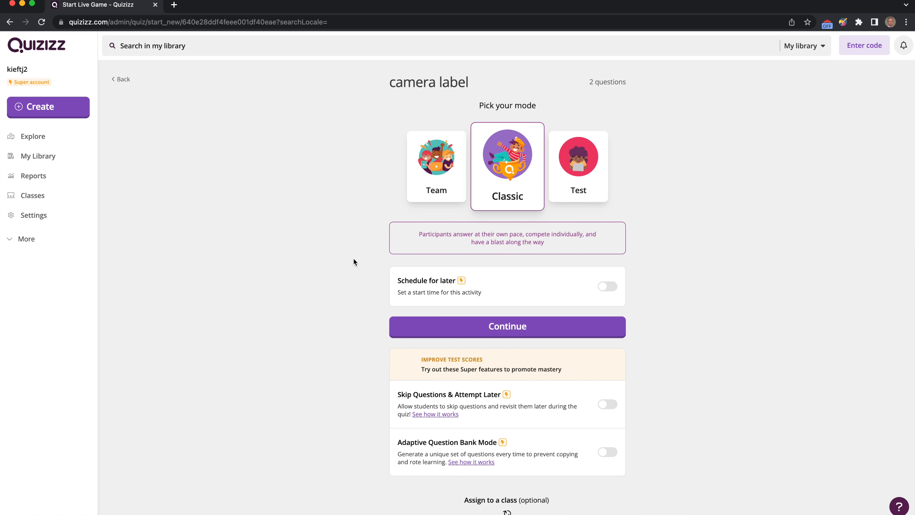
{"action": "left_click", "coordinate": [506, 333]}
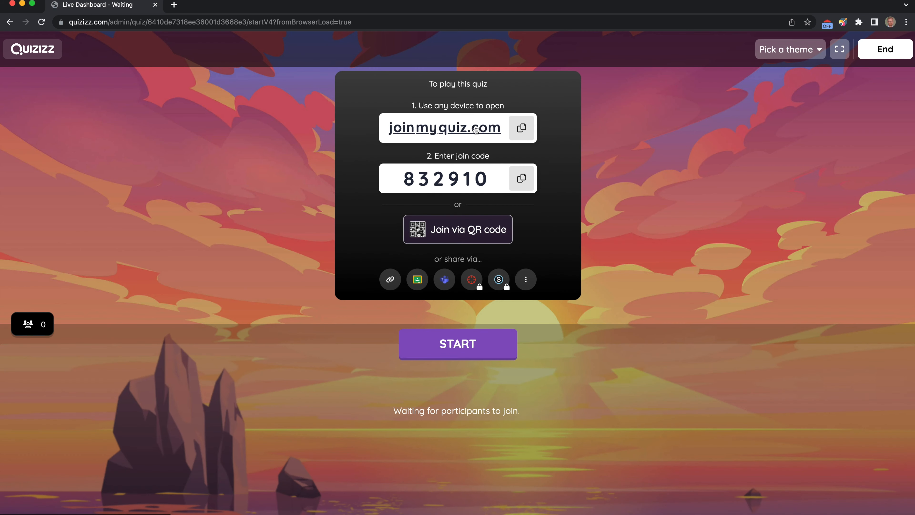
Copy the join link and open it in a new browser tab
{"action": "left_click", "coordinate": [521, 128]}
{"action": "left_click", "coordinate": [174, 4]}
{"action": "key", "text": "super+v"}
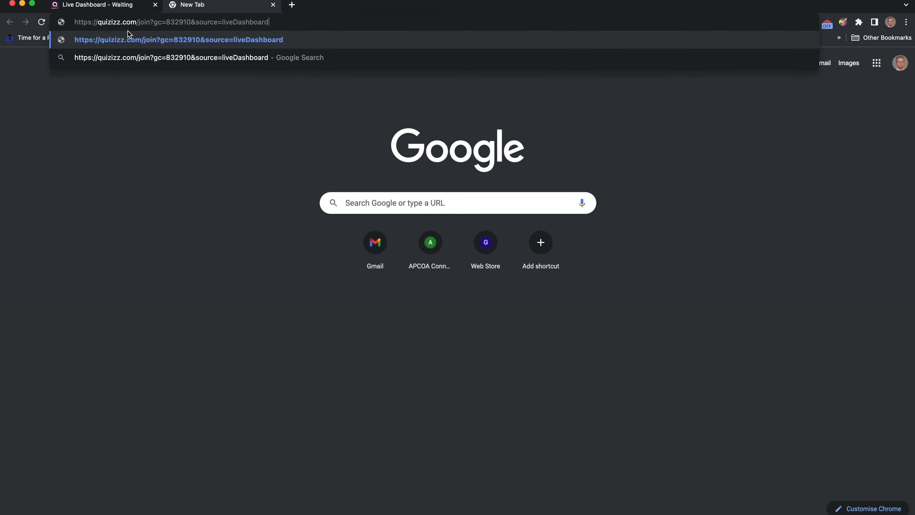
{"action": "key", "text": "Return"}
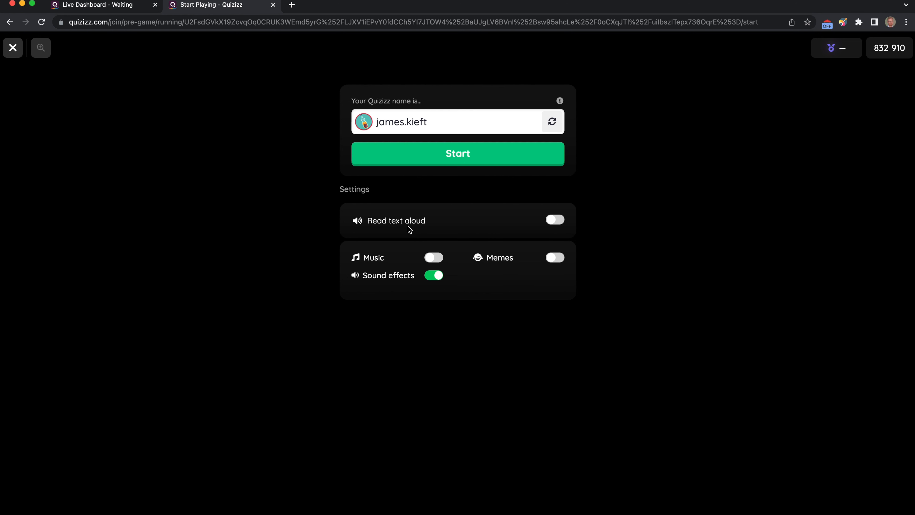
Turn off sound effects and join the game as a player
{"action": "left_click", "coordinate": [439, 277]}
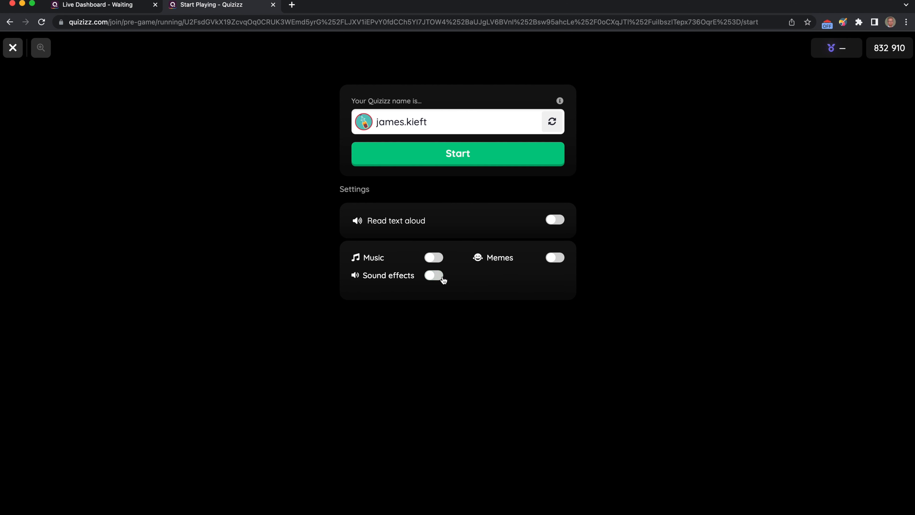
{"action": "left_click", "coordinate": [471, 161]}
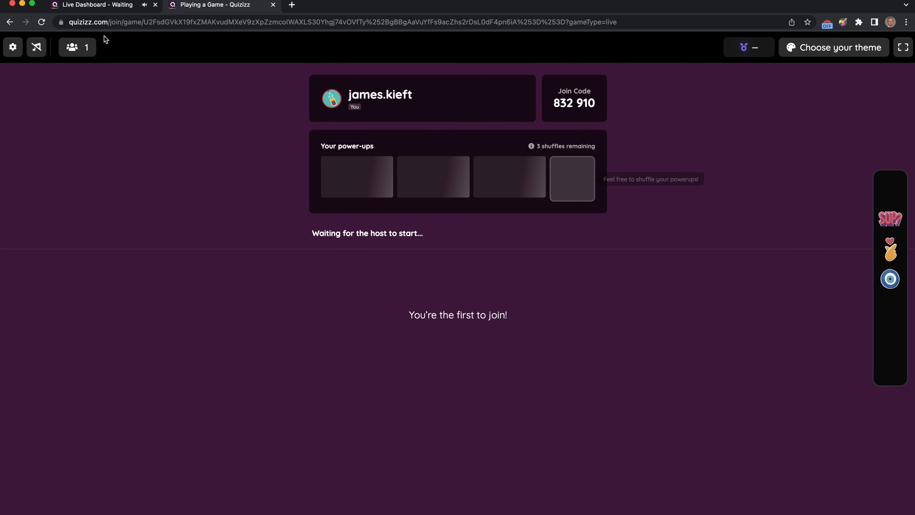
Start the live game from the host dashboard and mute the dashboard sound
{"action": "left_click", "coordinate": [110, 6]}
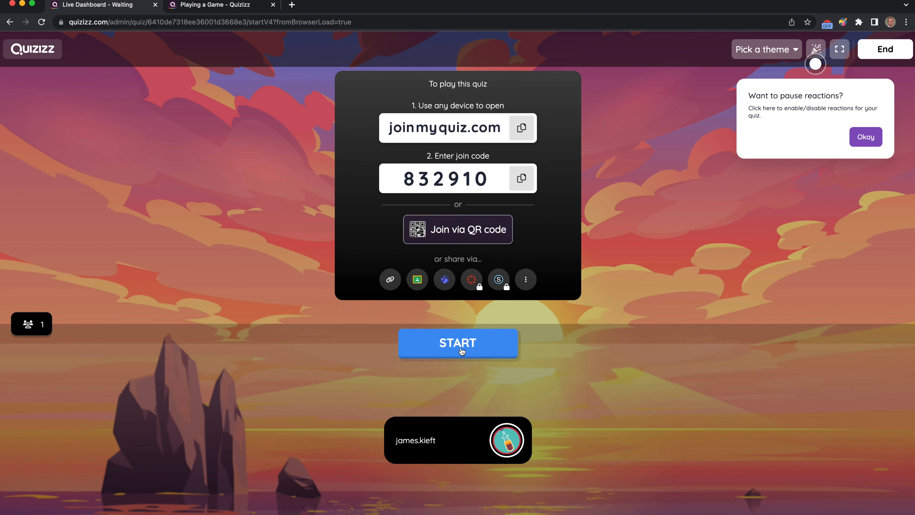
{"action": "left_click", "coordinate": [453, 351]}
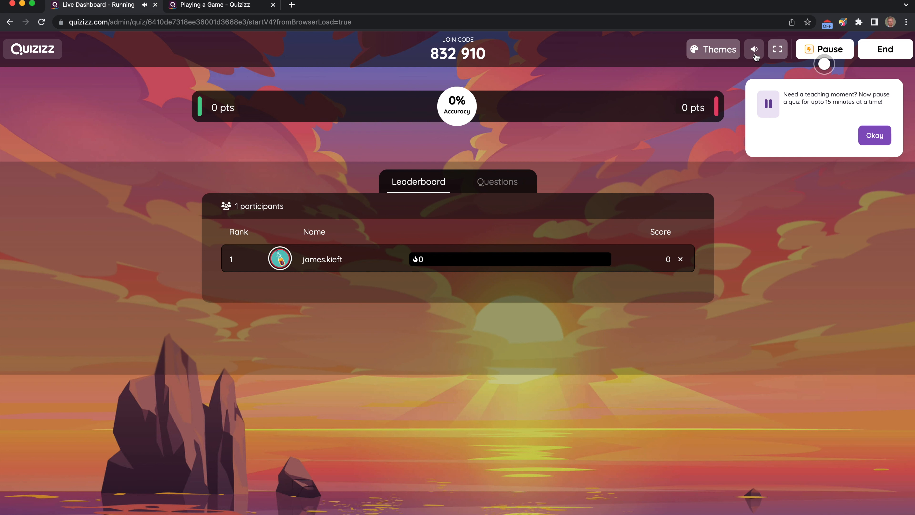
{"action": "mouse_move", "coordinate": [755, 56]}
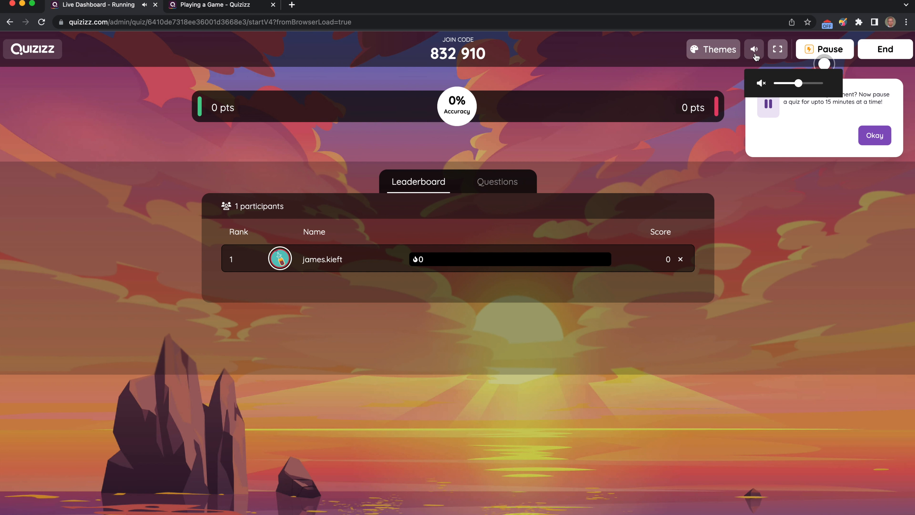
{"action": "left_click", "coordinate": [761, 83]}
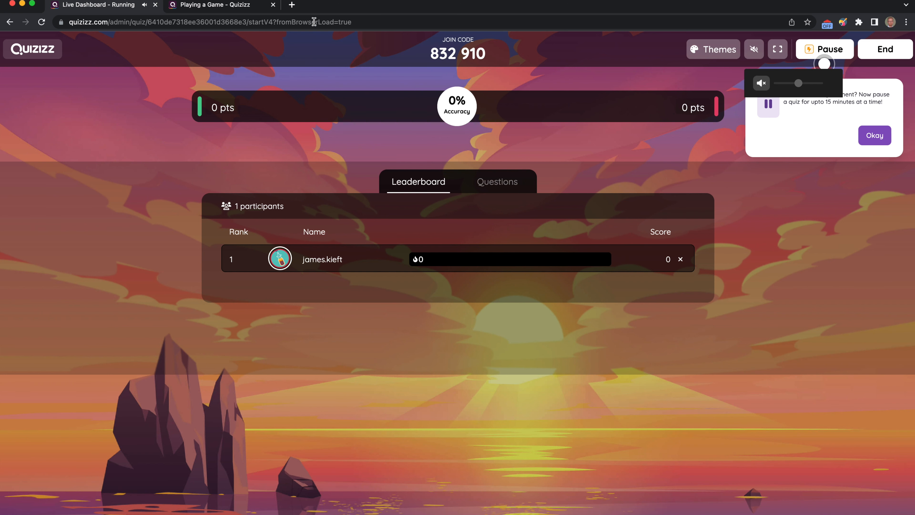
As the player, drag each label onto its target on the camera diagram and submit the answer
{"action": "left_click", "coordinate": [224, 11]}
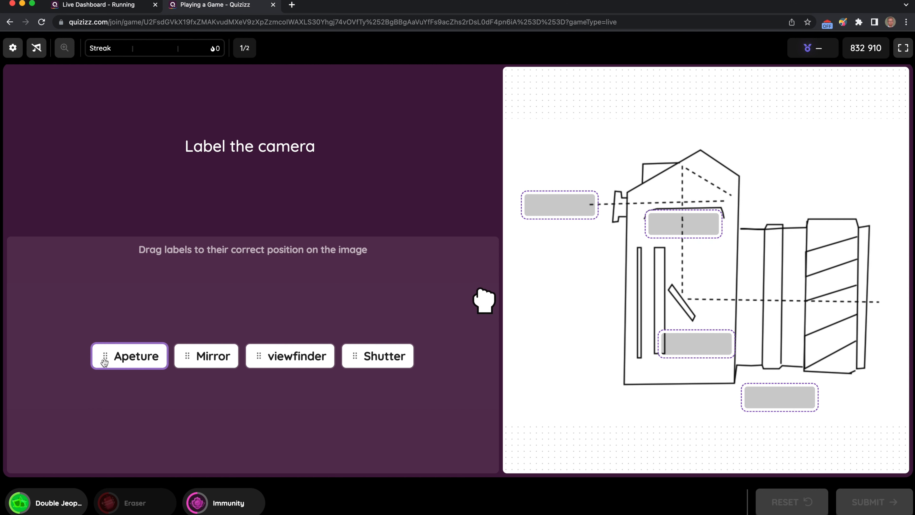
{"action": "left_click_drag", "start_coordinate": [104, 358], "coordinate": [642, 228]}
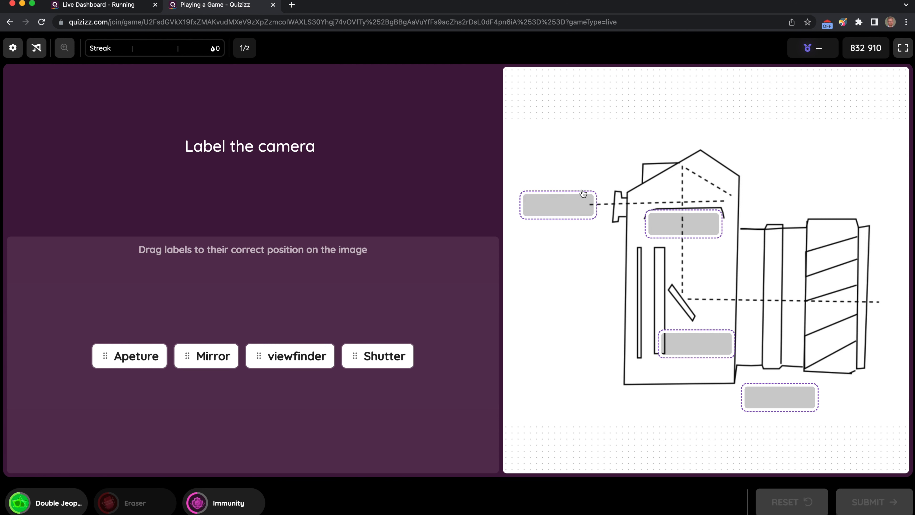
{"action": "left_click_drag", "start_coordinate": [123, 355], "coordinate": [684, 230]}
{"action": "left_click_drag", "start_coordinate": [207, 359], "coordinate": [782, 397]}
{"action": "left_click_drag", "start_coordinate": [380, 355], "coordinate": [686, 357]}
{"action": "left_click_drag", "start_coordinate": [300, 357], "coordinate": [557, 205]}
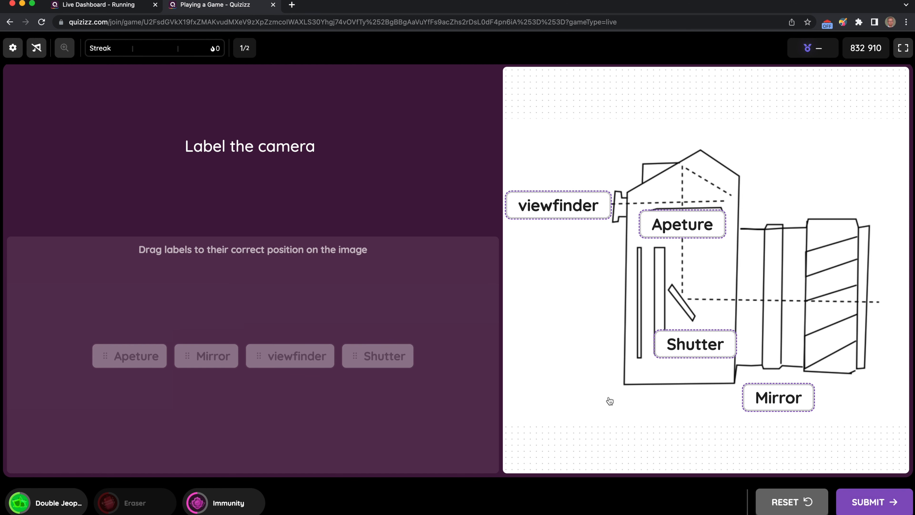
{"action": "left_click", "coordinate": [853, 505]}
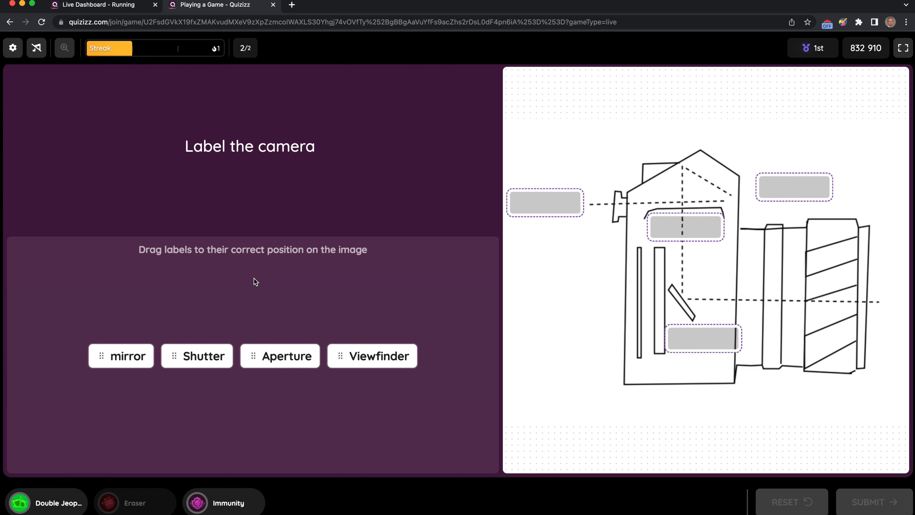
Review the per-question results in the host dashboard's Questions view
{"action": "left_click", "coordinate": [91, 8]}
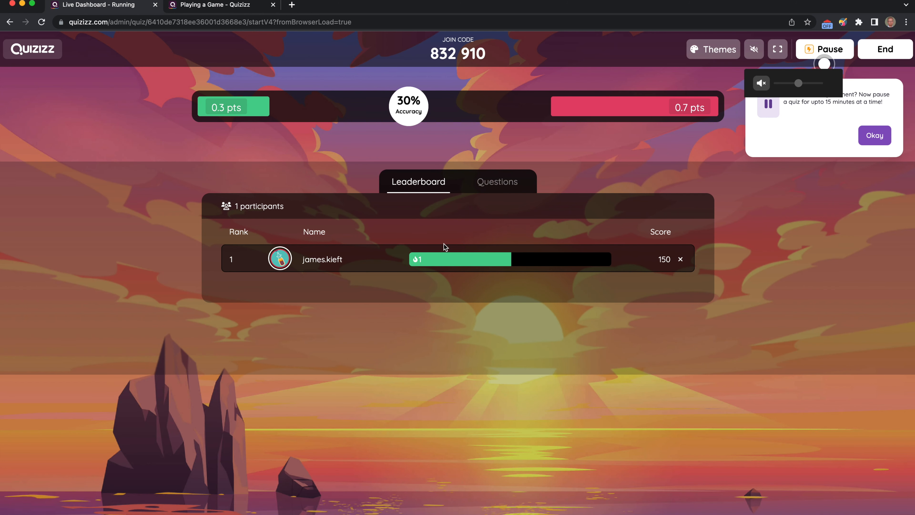
{"action": "left_click", "coordinate": [492, 185]}
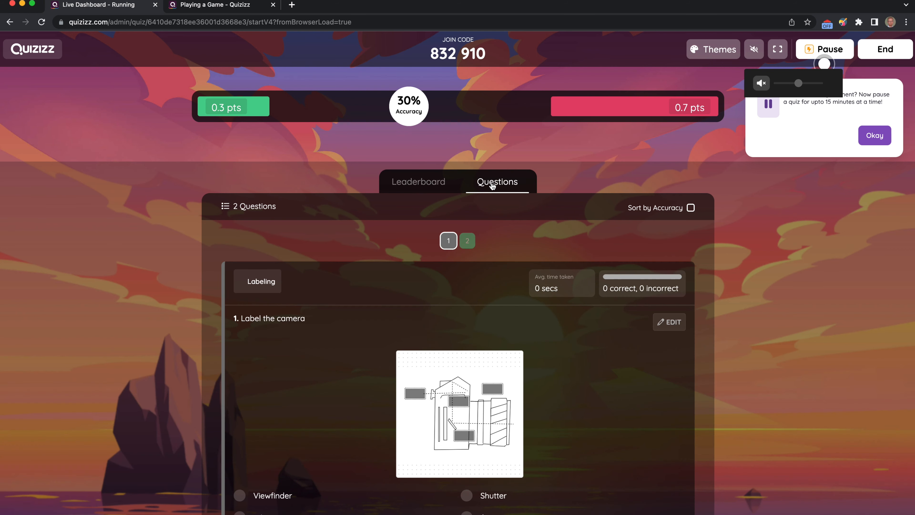
{"action": "scroll", "coordinate": [561, 435], "scroll_direction": "down", "scroll_amount": 2}
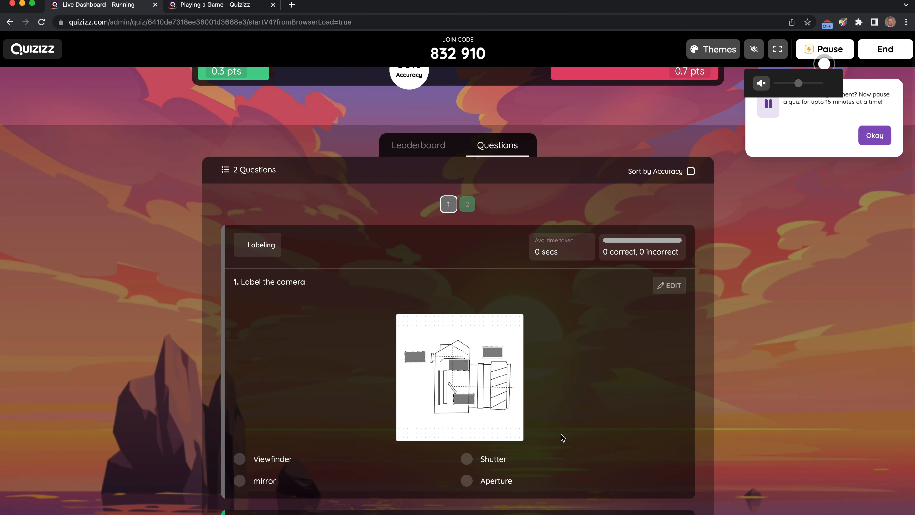
{"action": "scroll", "coordinate": [561, 434], "scroll_direction": "down", "scroll_amount": 5}
{"action": "scroll", "coordinate": [447, 424], "scroll_direction": "down", "scroll_amount": 3}
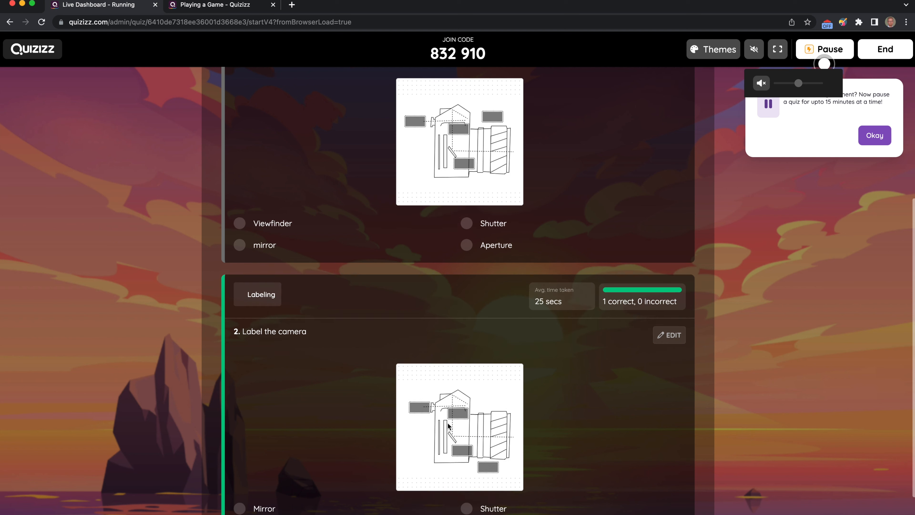